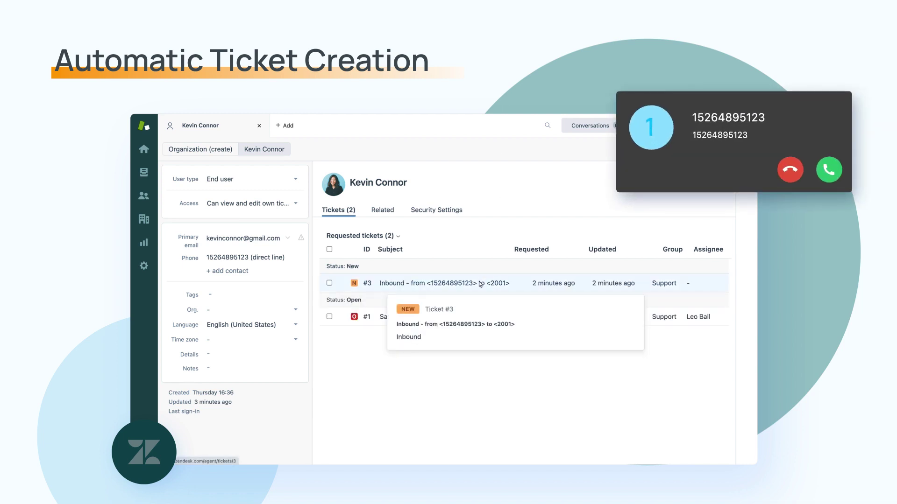
# Open inbound call ticket #3, tagged auto-ticket-created-by-pbx and inbound, from the Tickets list
pyautogui.click(481, 283)
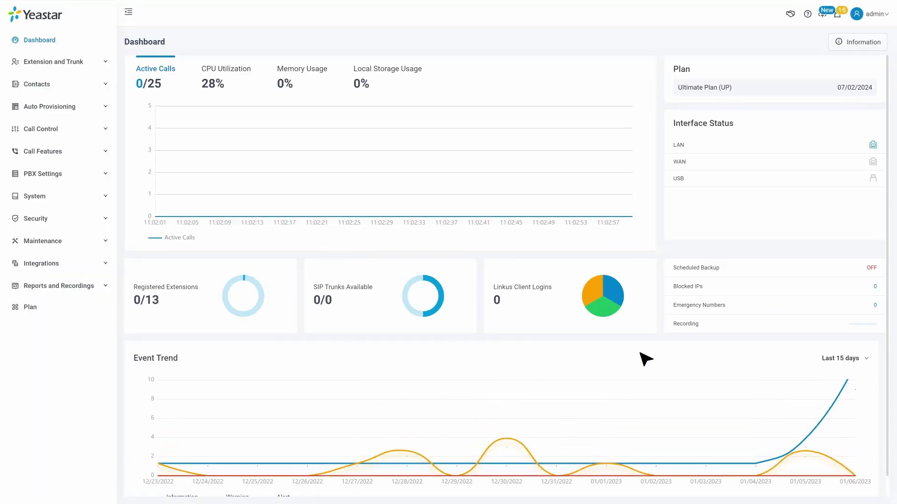
# Copy the PBX Redirect URL from the Zendesk entry under Integrations > Helpdesk
pyautogui.click(188, 152)
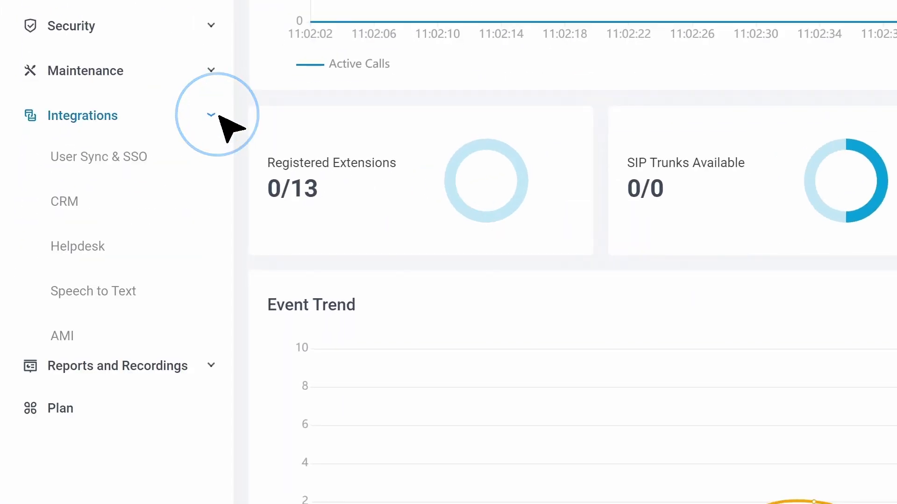
pyautogui.click(100, 255)
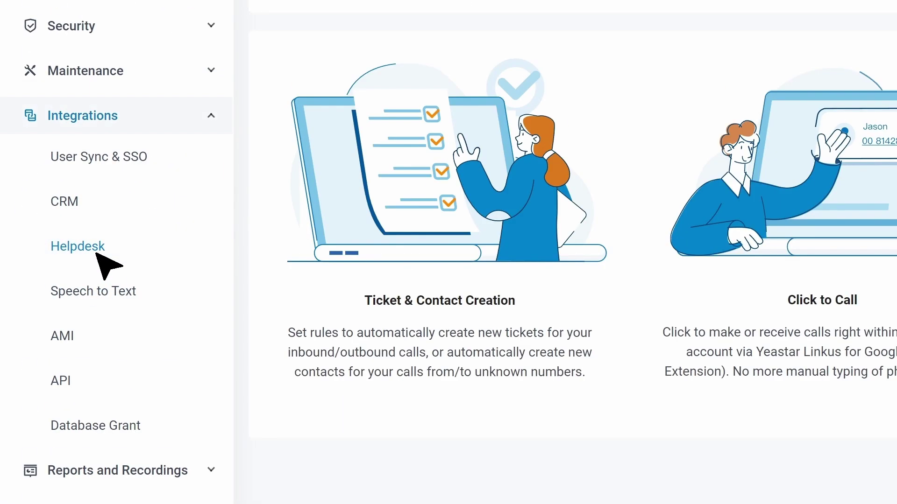
pyautogui.click(853, 174)
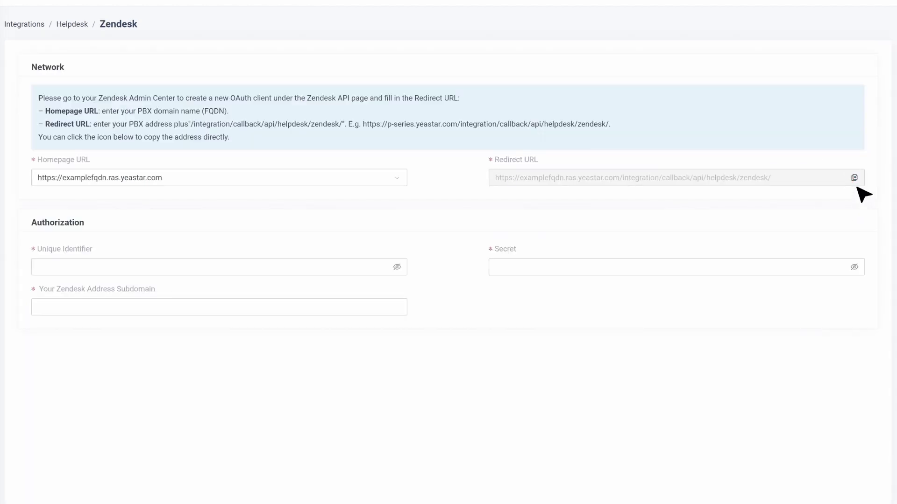
pyautogui.click(856, 178)
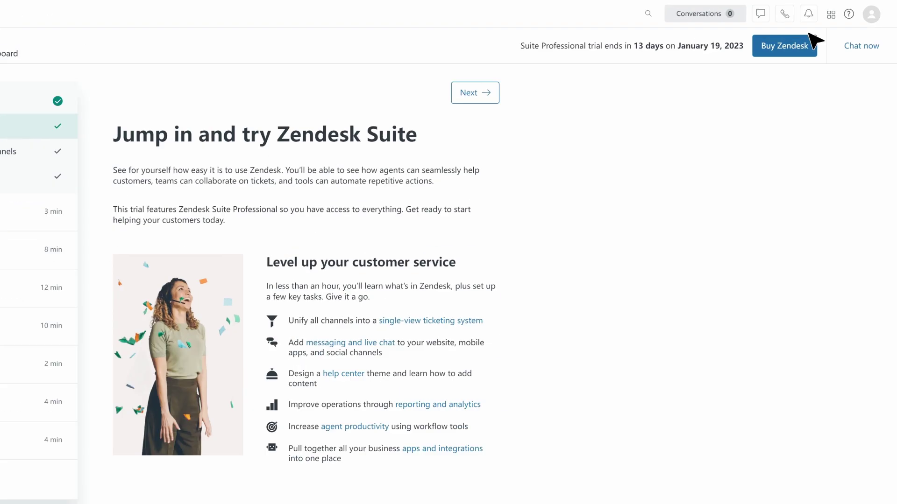
# Start a new OAuth client under Zendesk API in Admin Center's Apps and integrations
pyautogui.click(831, 11)
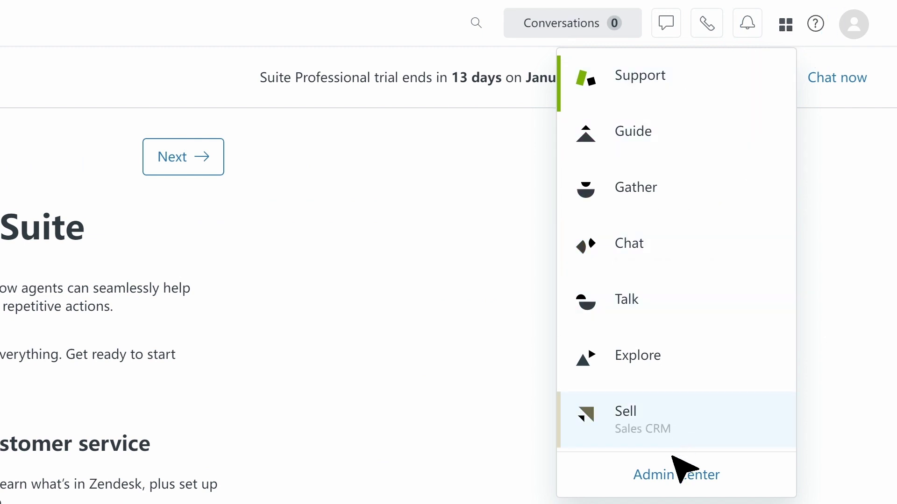
pyautogui.click(676, 476)
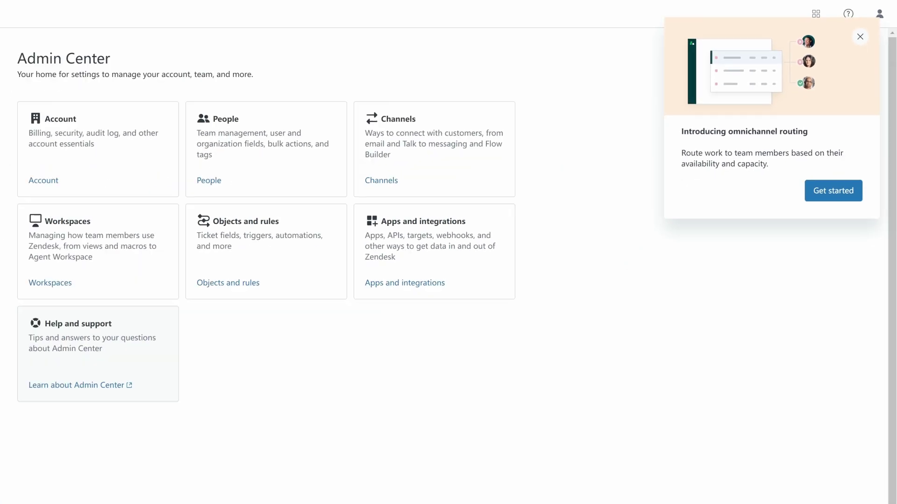
pyautogui.click(102, 241)
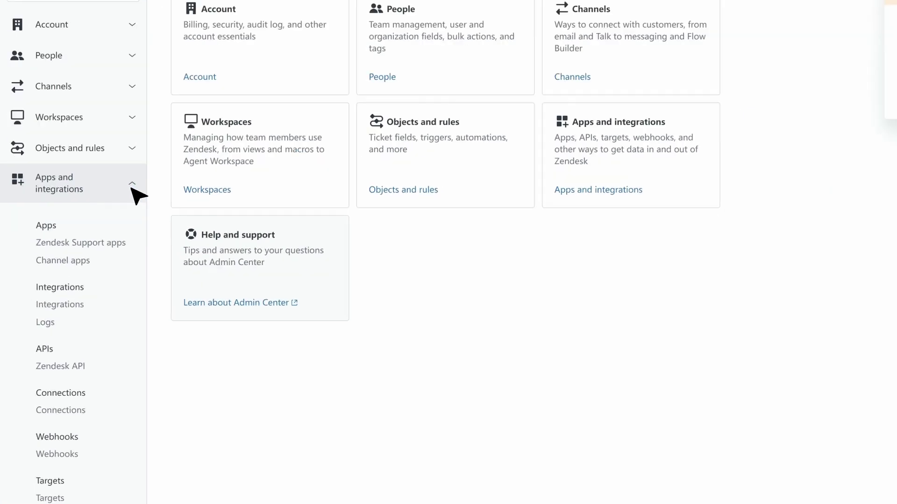
pyautogui.click(103, 324)
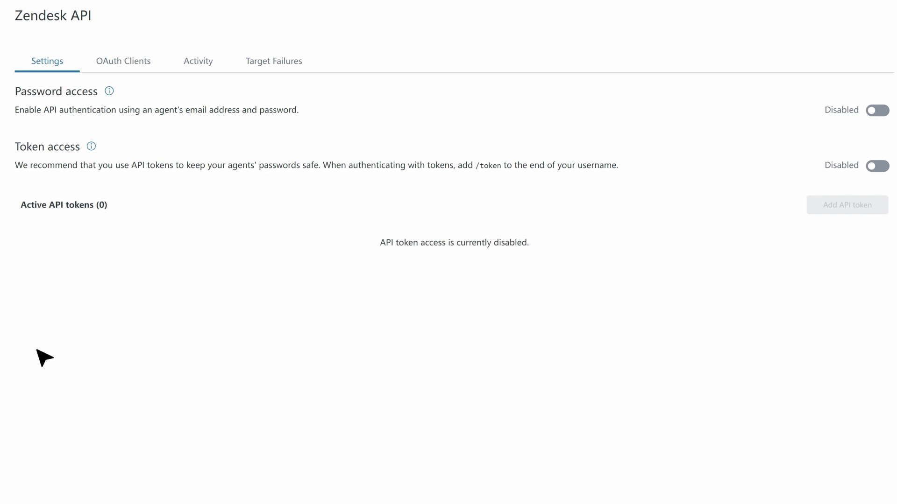
pyautogui.click(152, 64)
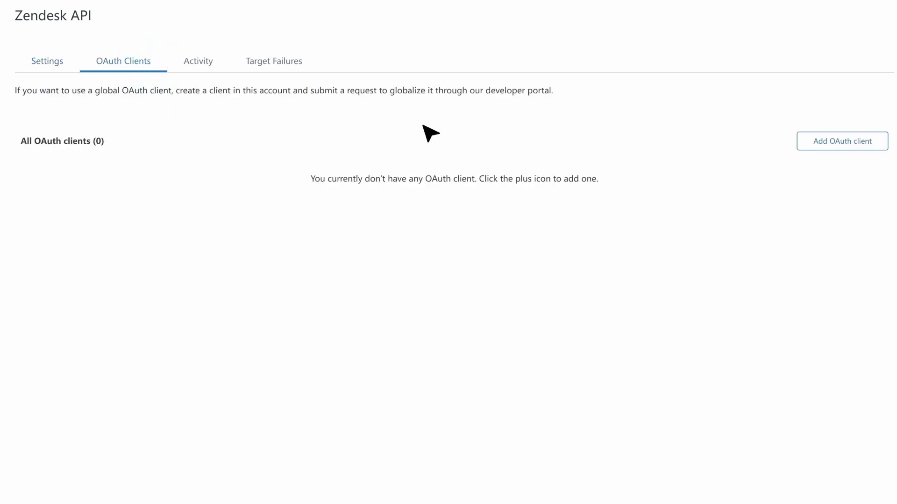
pyautogui.click(882, 140)
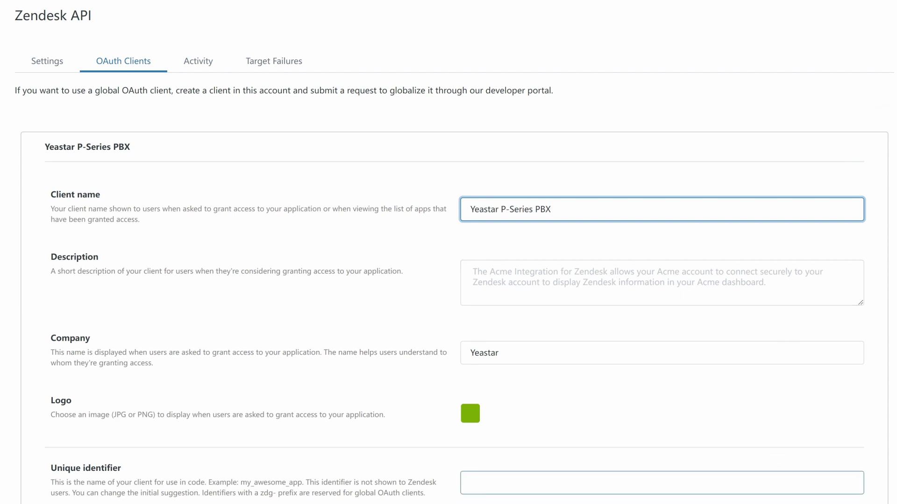
# Copy the identifier yeastar_p-series_pbx, paste the PBX redirect URL, and save the OAuth client
pyautogui.click(765, 481)
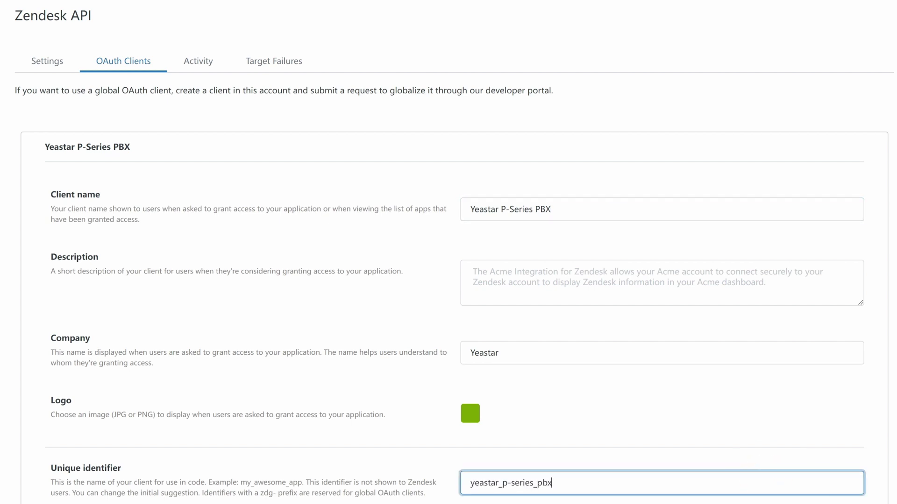
pyautogui.moveTo(556, 484); pyautogui.dragTo(469, 483)
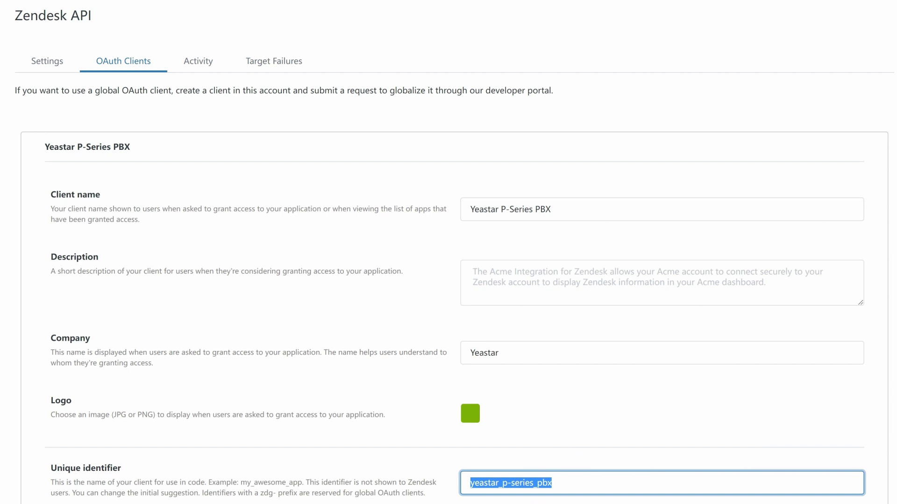
pyautogui.scroll(-2, 449, 252)
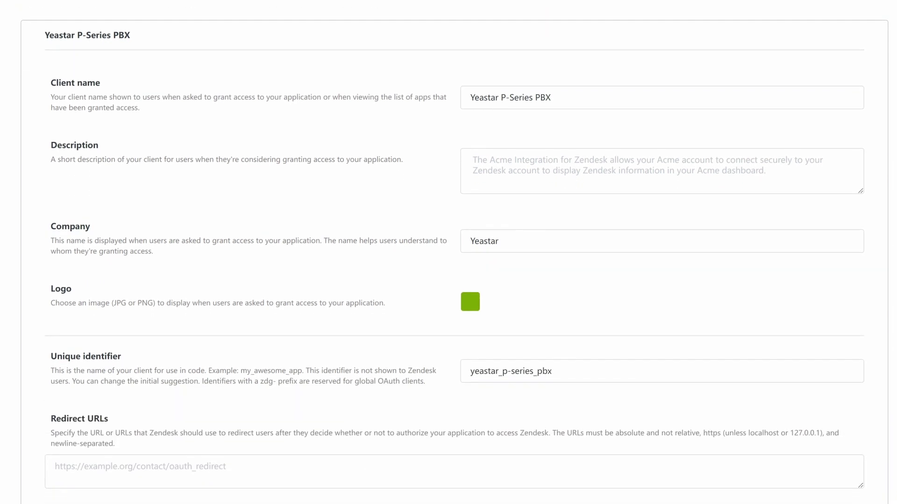
pyautogui.click(765, 471)
pyautogui.hotkey('ctrl', 'v')
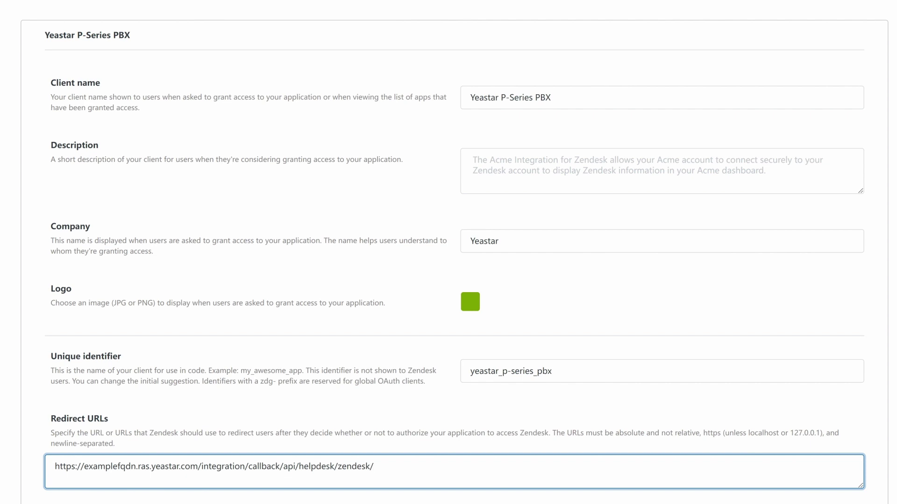
pyautogui.scroll(-2, 448, 252)
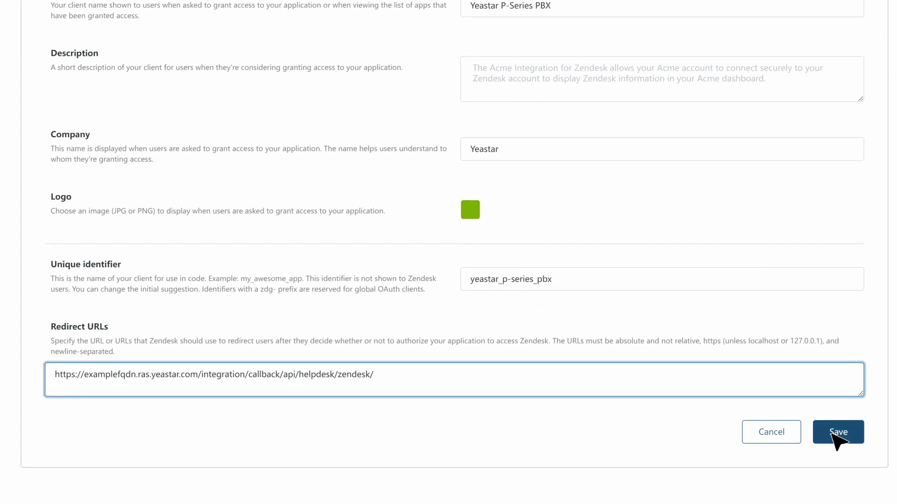
pyautogui.click(838, 438)
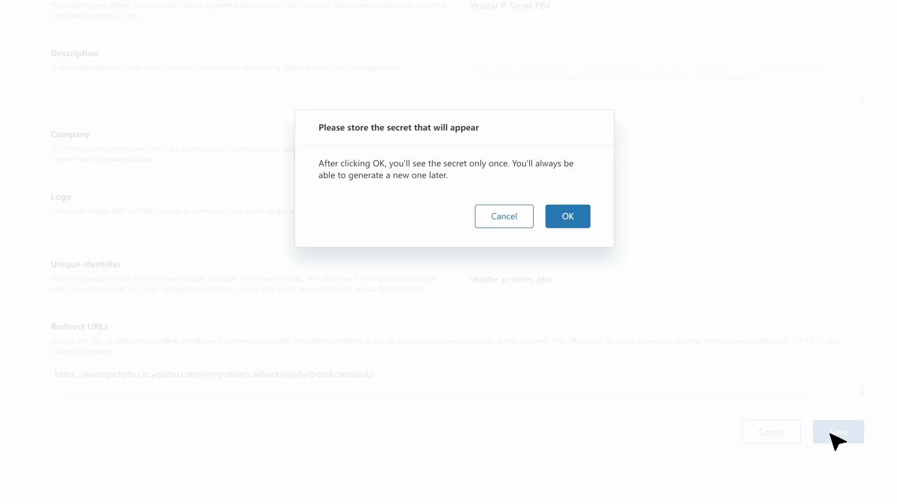
# Acknowledge the one-time secret warning and copy the generated client secret
pyautogui.click(583, 223)
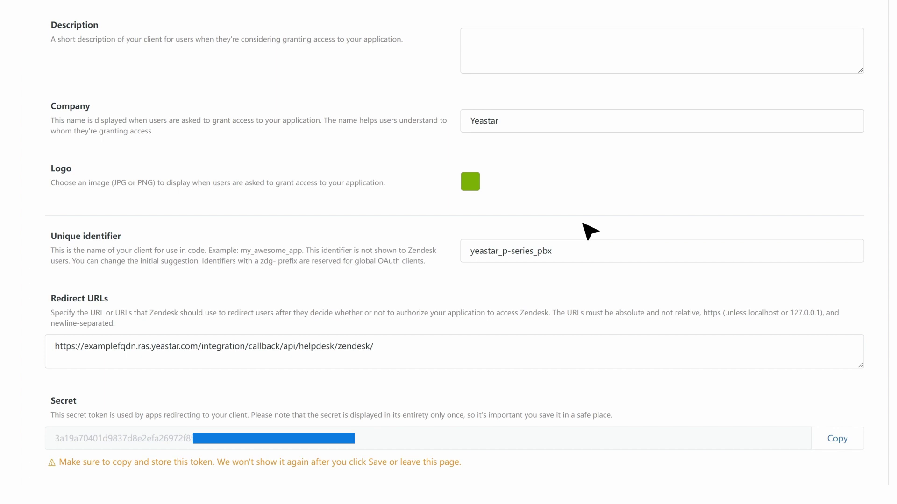
pyautogui.click(838, 446)
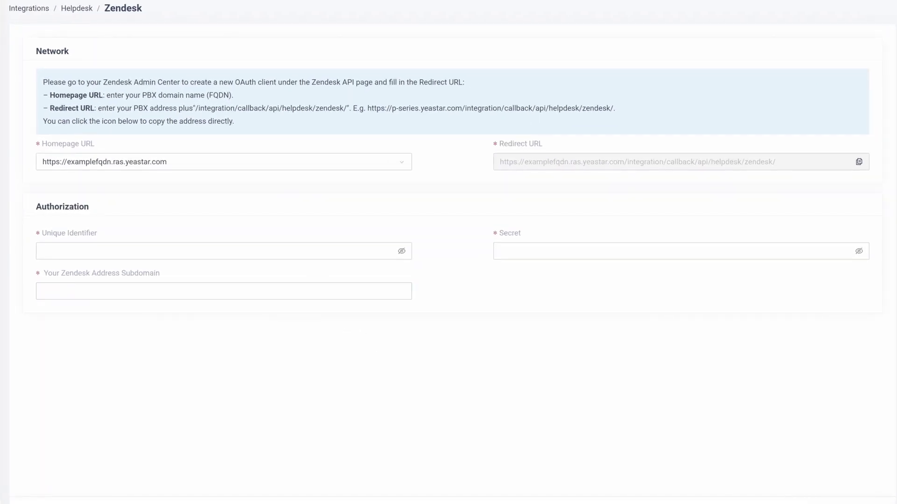
# Paste the identifier and secret, enter subdomain yeastar5643, and authenticate the Zendesk connection
pyautogui.click(42, 251)
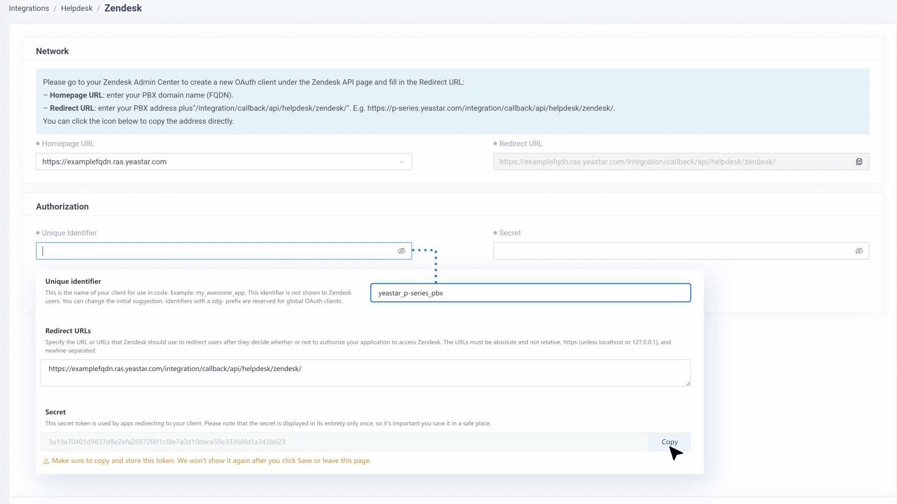
pyautogui.hotkey('ctrl', 'v')
pyautogui.press('Tab')
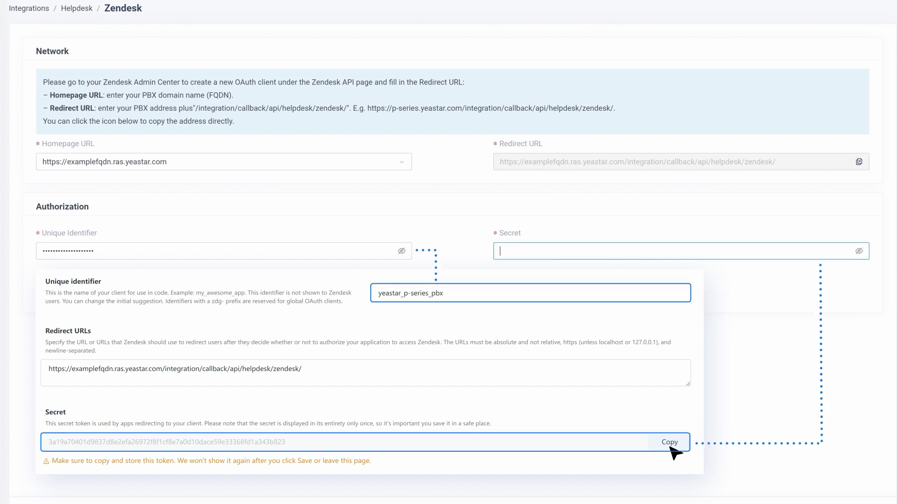
pyautogui.hotkey('ctrl', 'v')
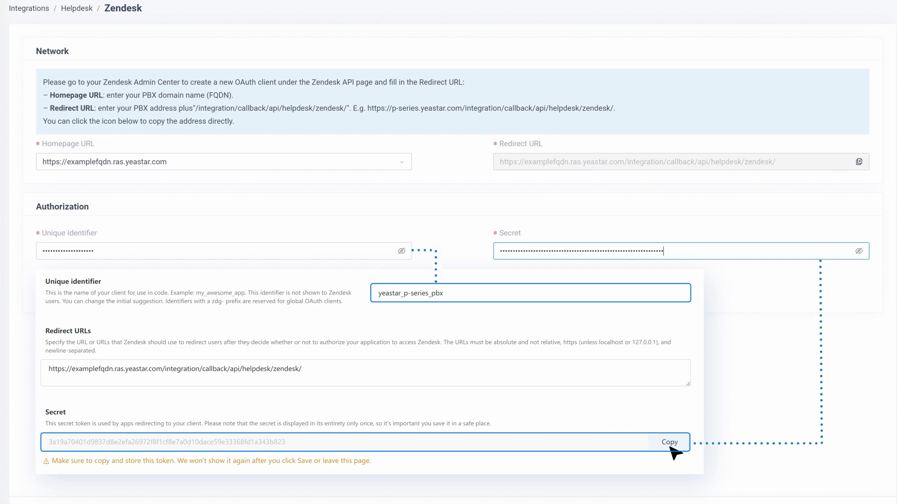
pyautogui.click(367, 294)
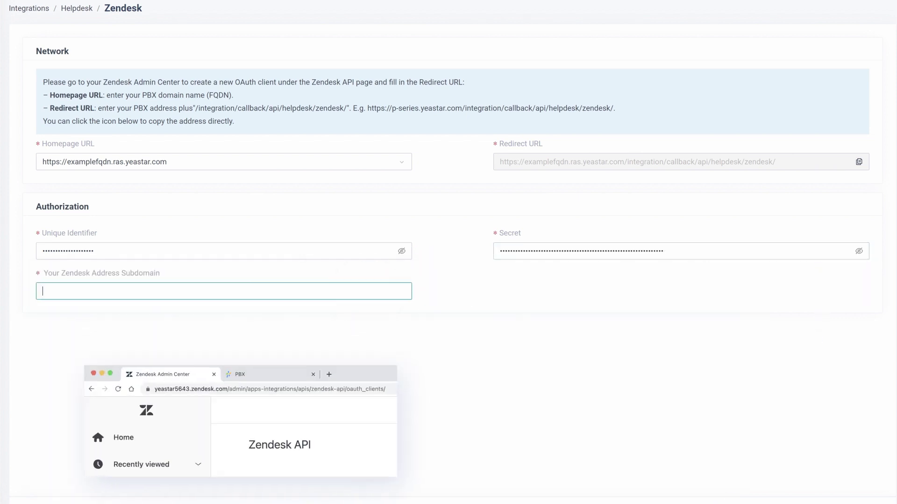
pyautogui.write('yeastar5643')
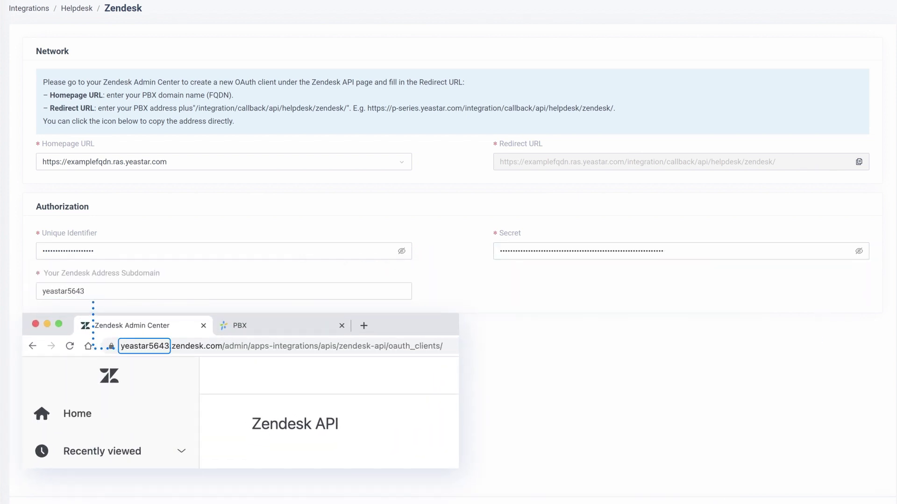
pyautogui.scroll(-1, 47, 481)
pyautogui.click(48, 477)
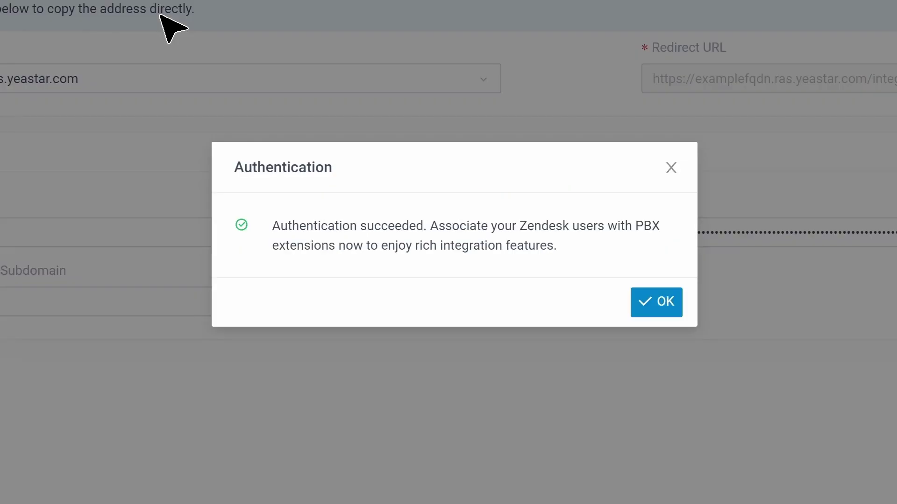
pyautogui.click(660, 306)
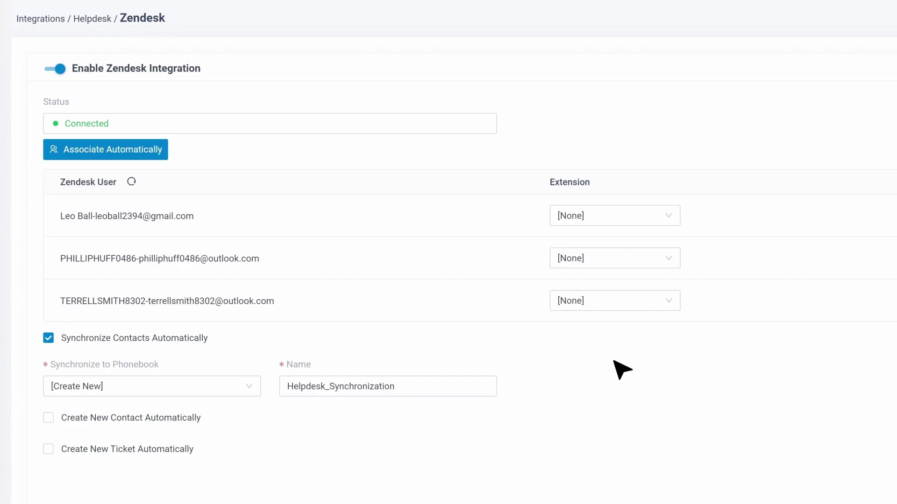
# Assign extension 1000 to the first Zendesk user, then auto-associate the rest by email
pyautogui.click(675, 218)
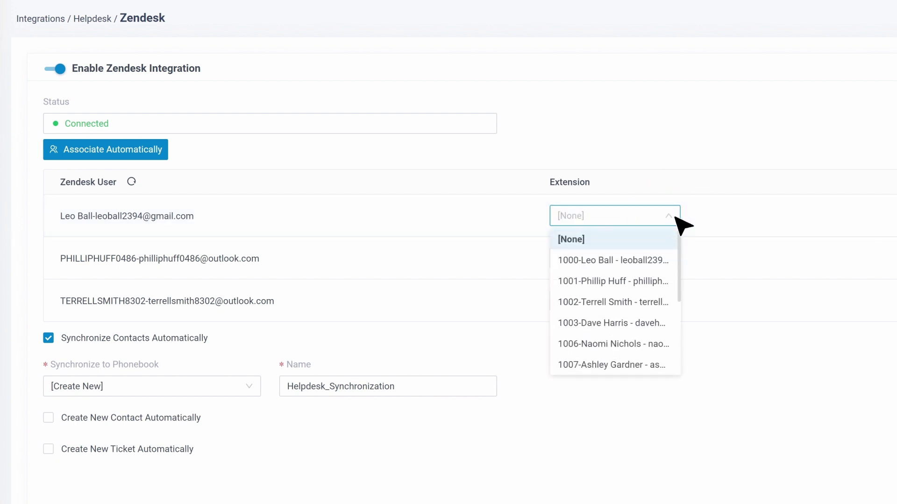
pyautogui.click(667, 259)
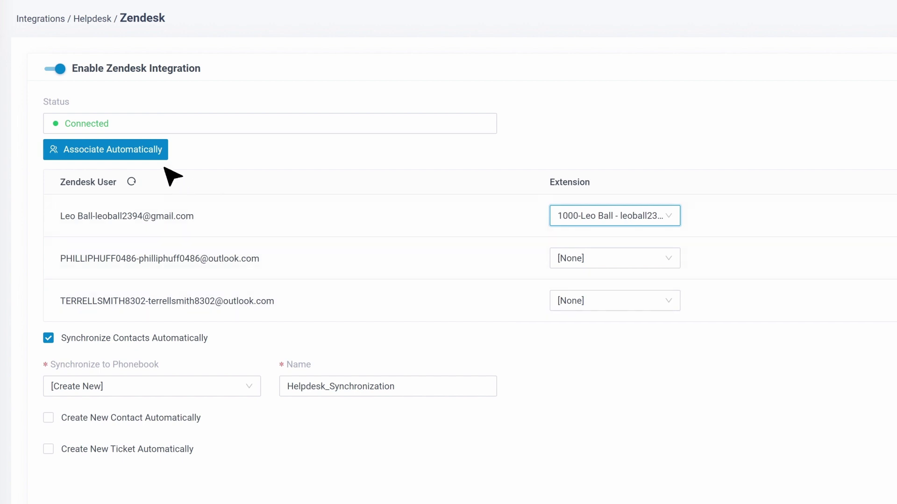
pyautogui.click(149, 156)
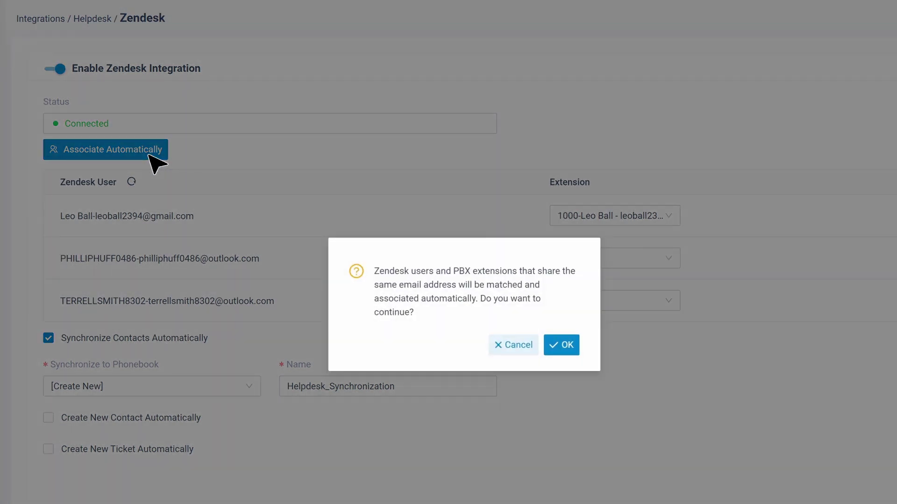
pyautogui.click(563, 349)
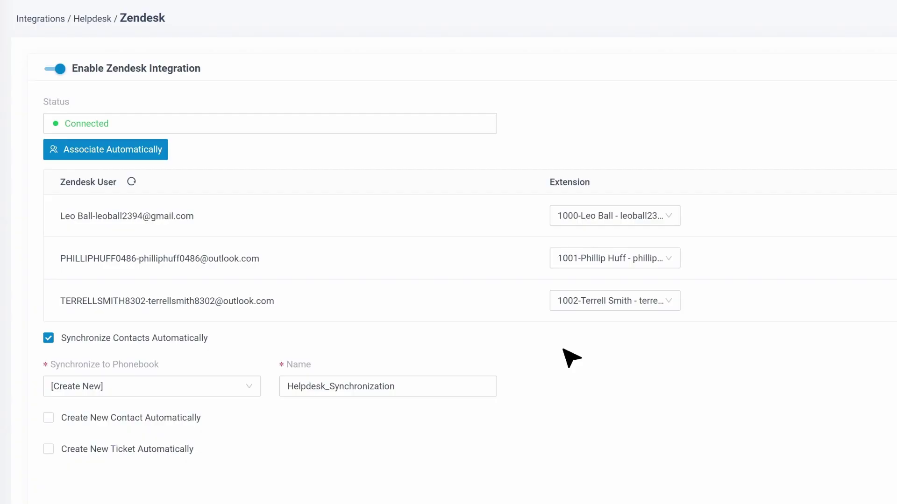
# Sync contacts into a new phonebook named Zendesk_Synchronization
pyautogui.moveTo(120, 342)
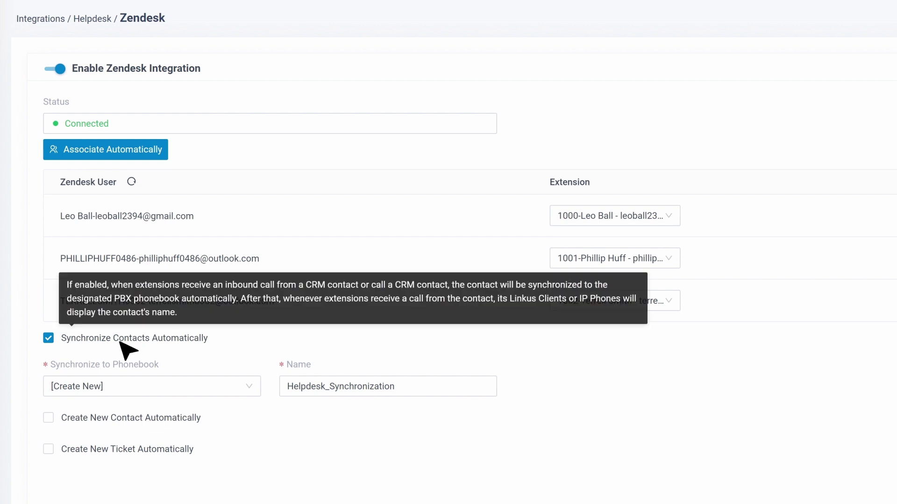
pyautogui.click(251, 386)
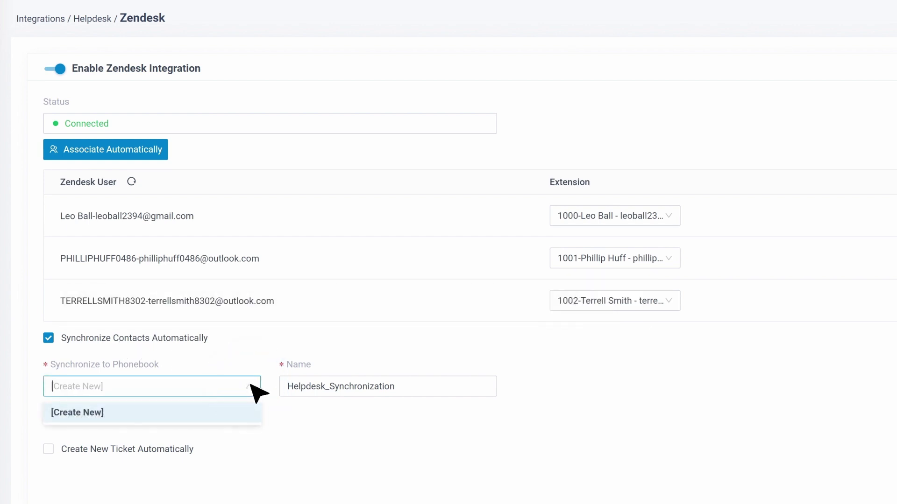
pyautogui.click(241, 419)
pyautogui.click(307, 386)
pyautogui.press('BackSpace')
pyautogui.press('BackSpace')
pyautogui.press('BackSpace')
pyautogui.press('BackSpace')
pyautogui.write('Zen')
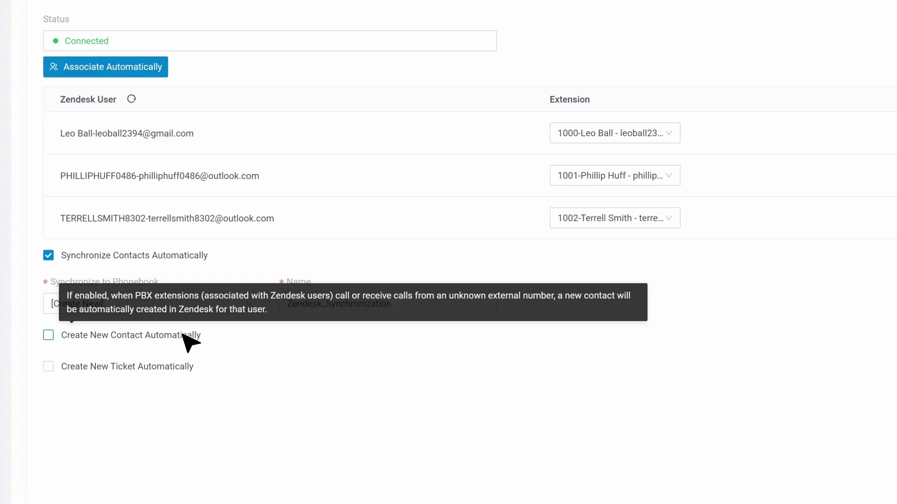
# Enable automatic Zendesk contact creation for both inbound and outbound calls
pyautogui.click(183, 335)
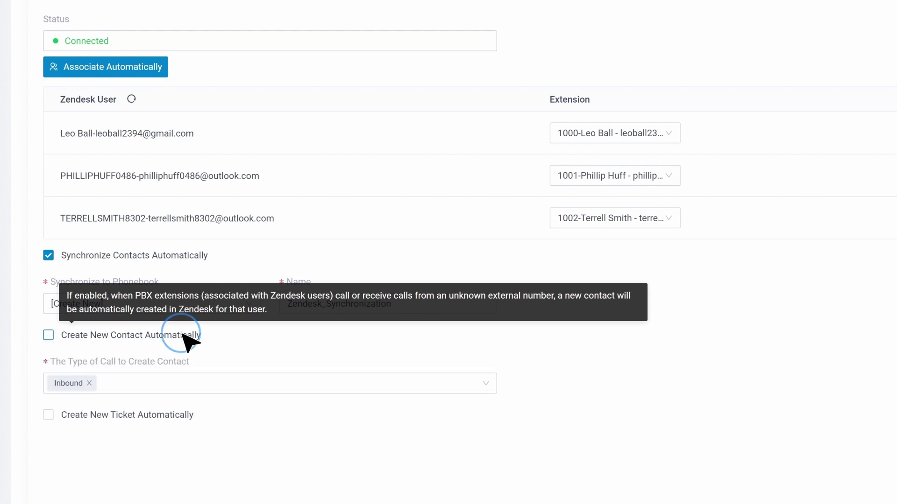
pyautogui.click(491, 384)
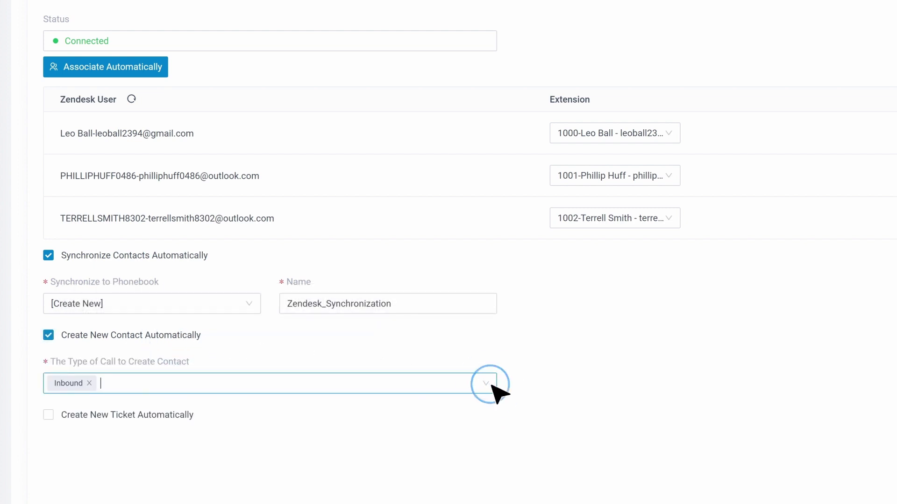
pyautogui.click(451, 435)
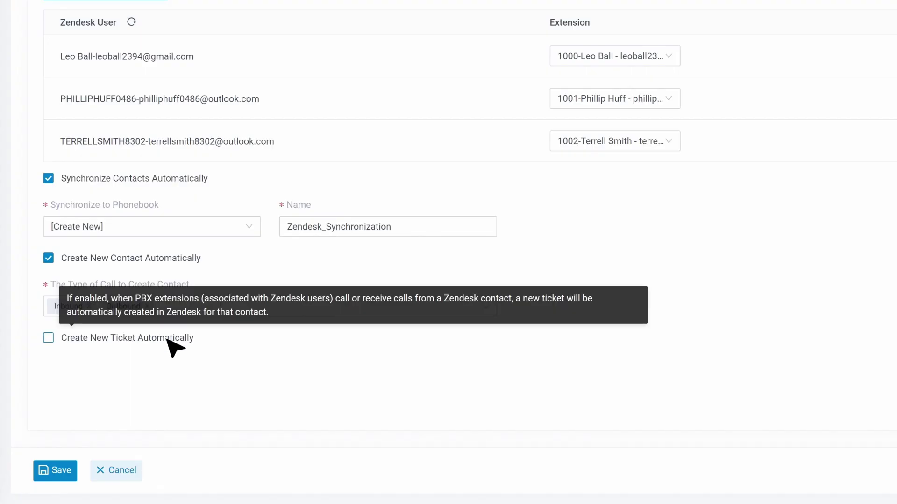
# Enable before-the-call ticket creation for inbound and outbound calls, and save the settings
pyautogui.click(166, 338)
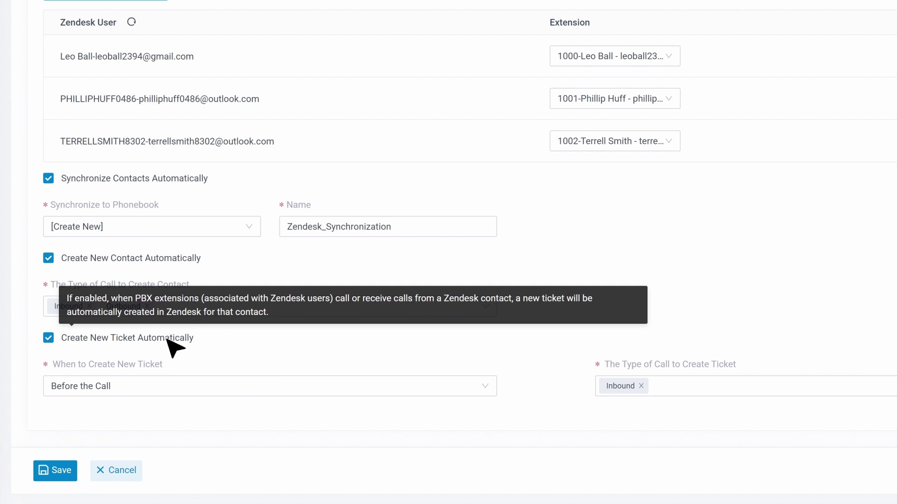
pyautogui.click(489, 387)
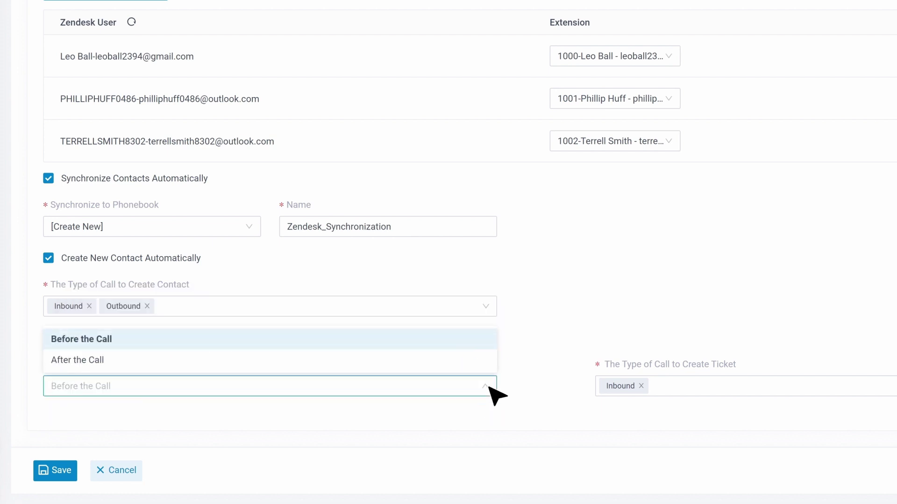
pyautogui.click(460, 341)
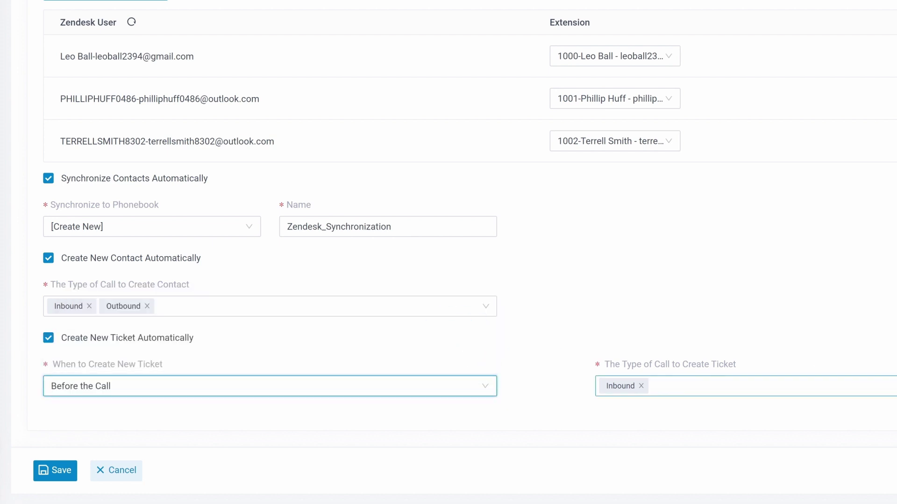
pyautogui.click(766, 386)
pyautogui.click(623, 360)
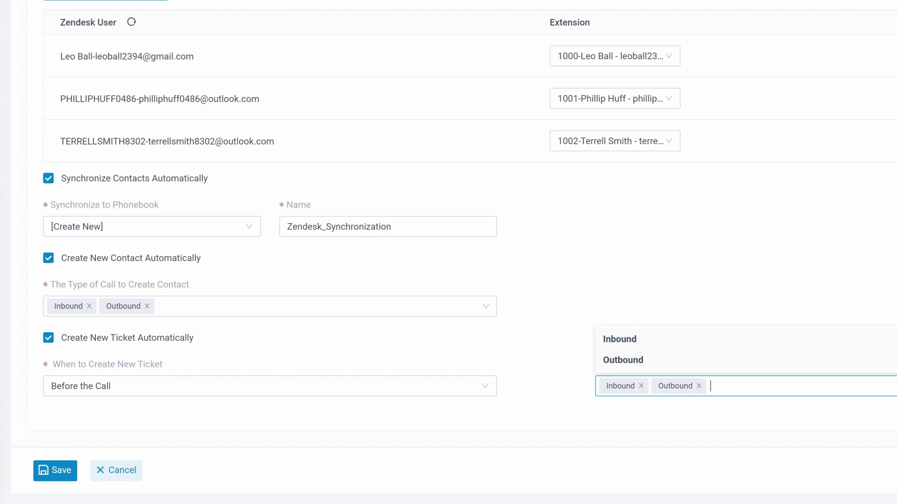
pyautogui.click(883, 423)
pyautogui.click(59, 472)
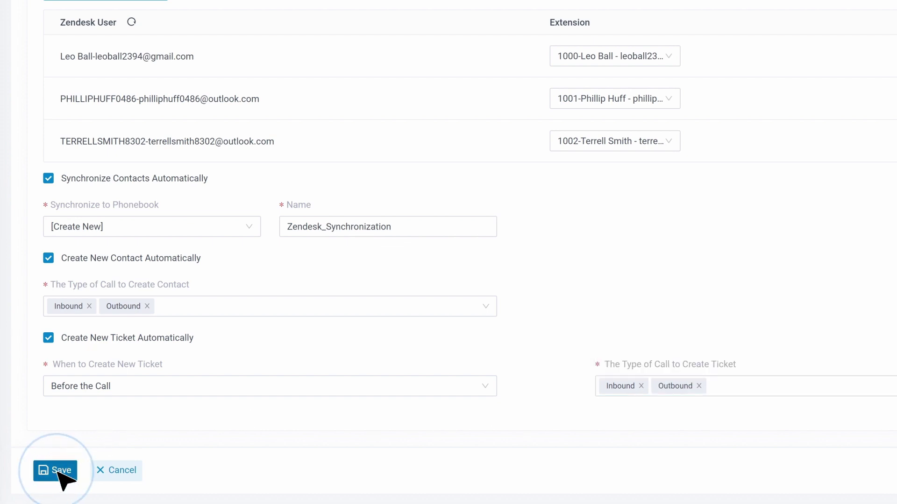